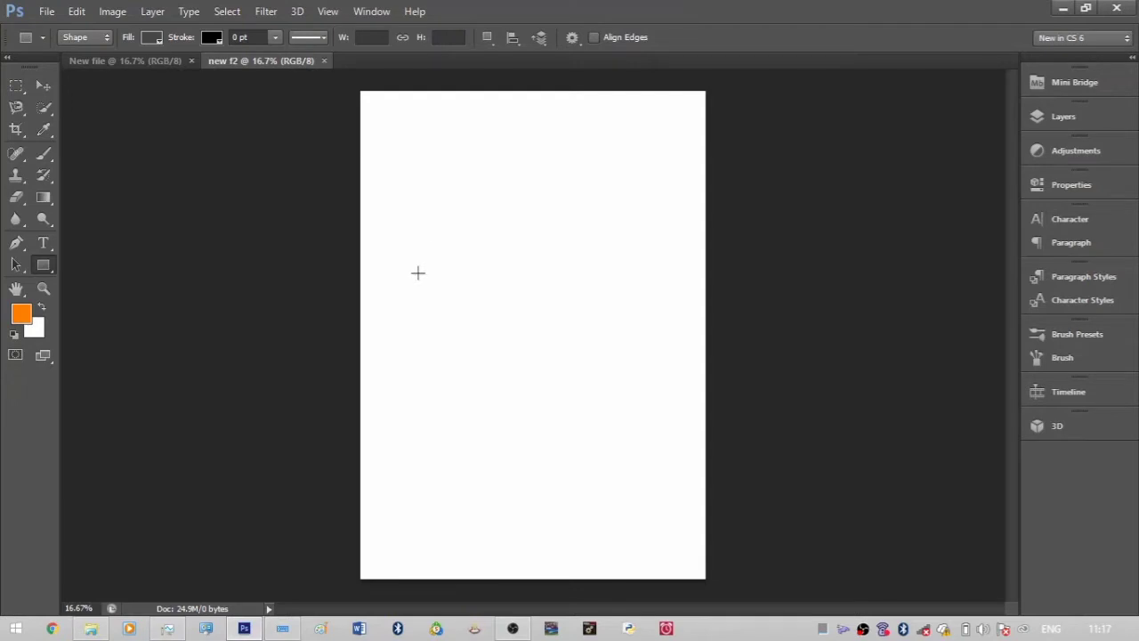
Draw a rectangle about 1648 by 750 px across the middle of the page and fill it with pure red
drag(418, 273, 647, 377)
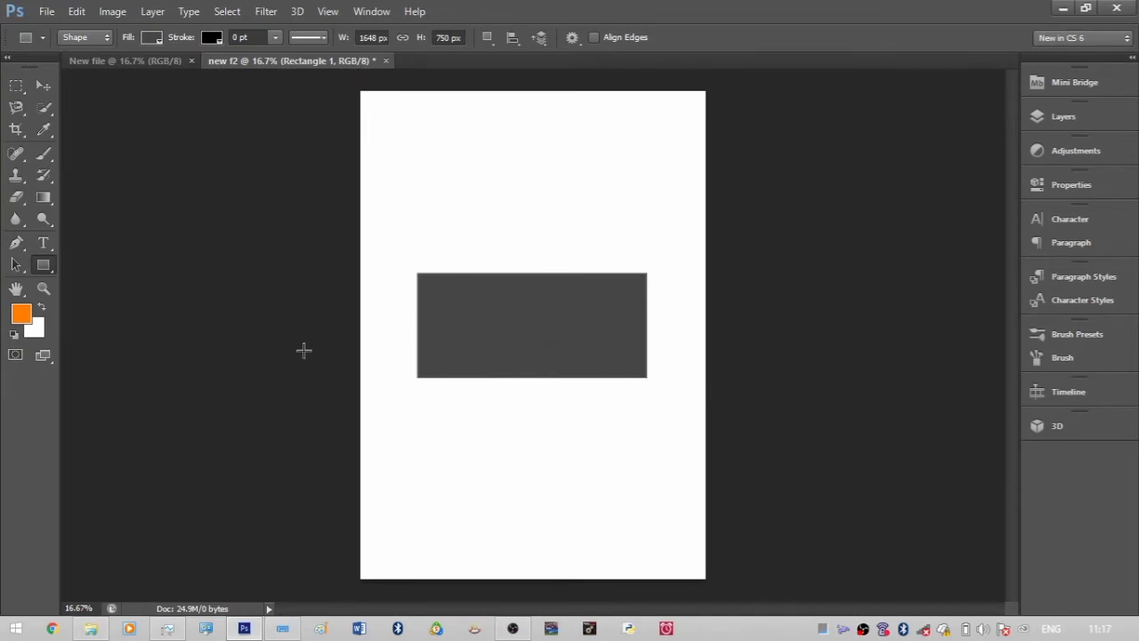
click(158, 39)
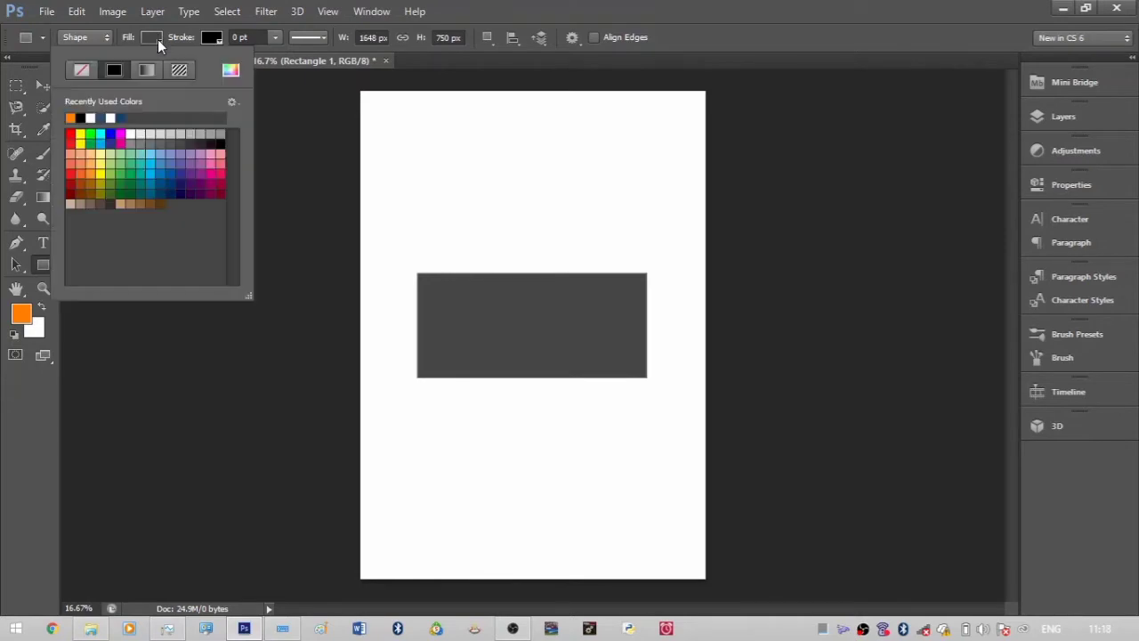
click(81, 134)
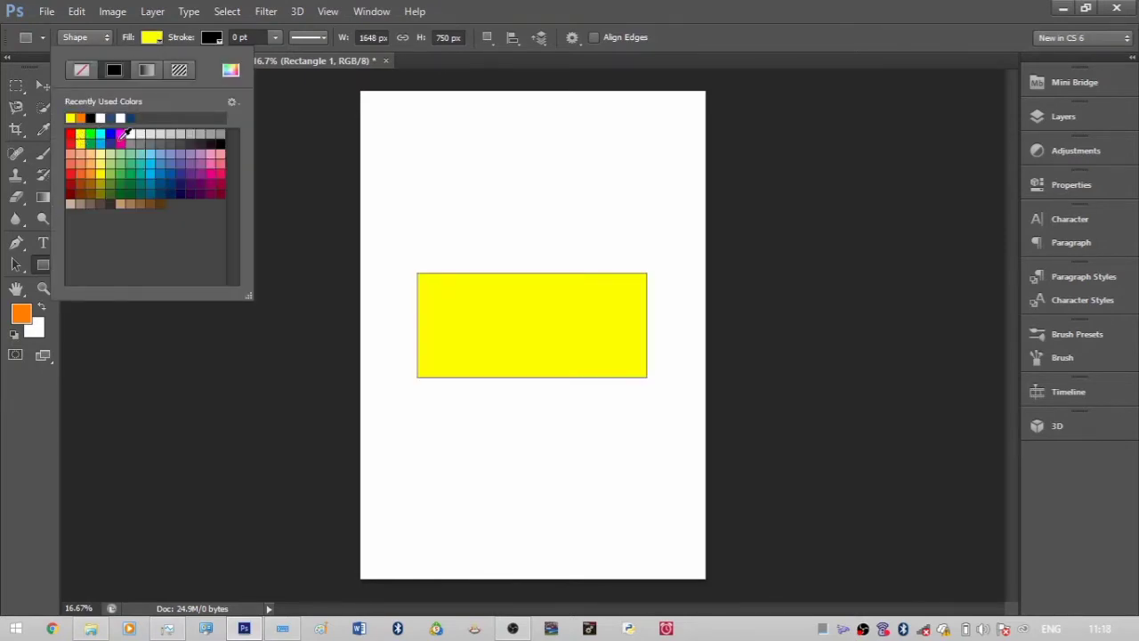
click(121, 137)
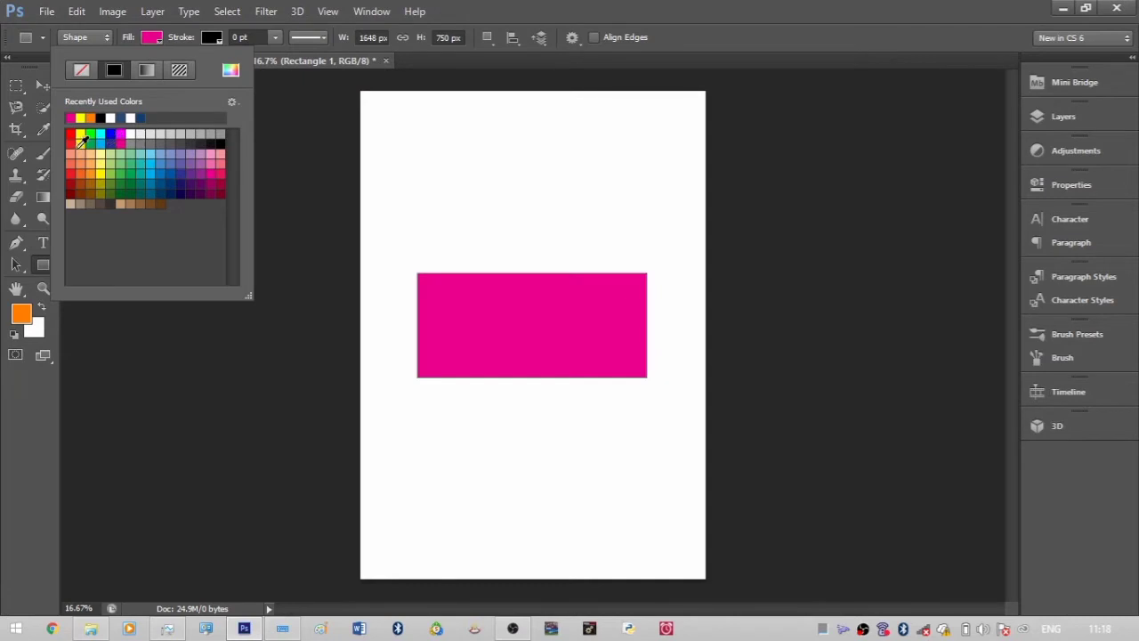
click(71, 136)
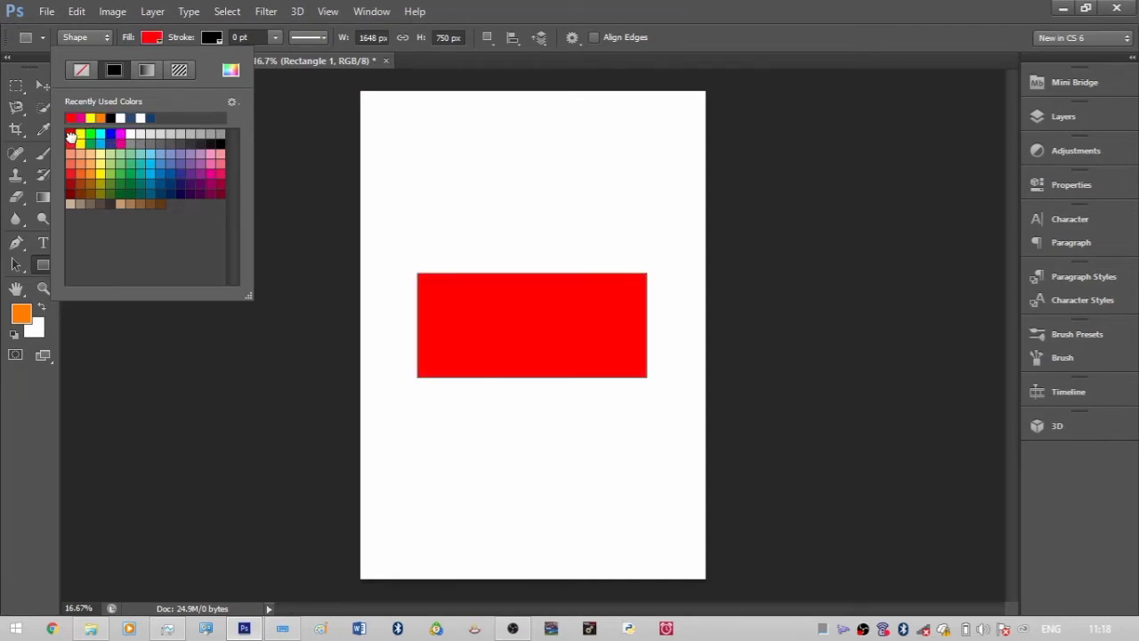
click(179, 37)
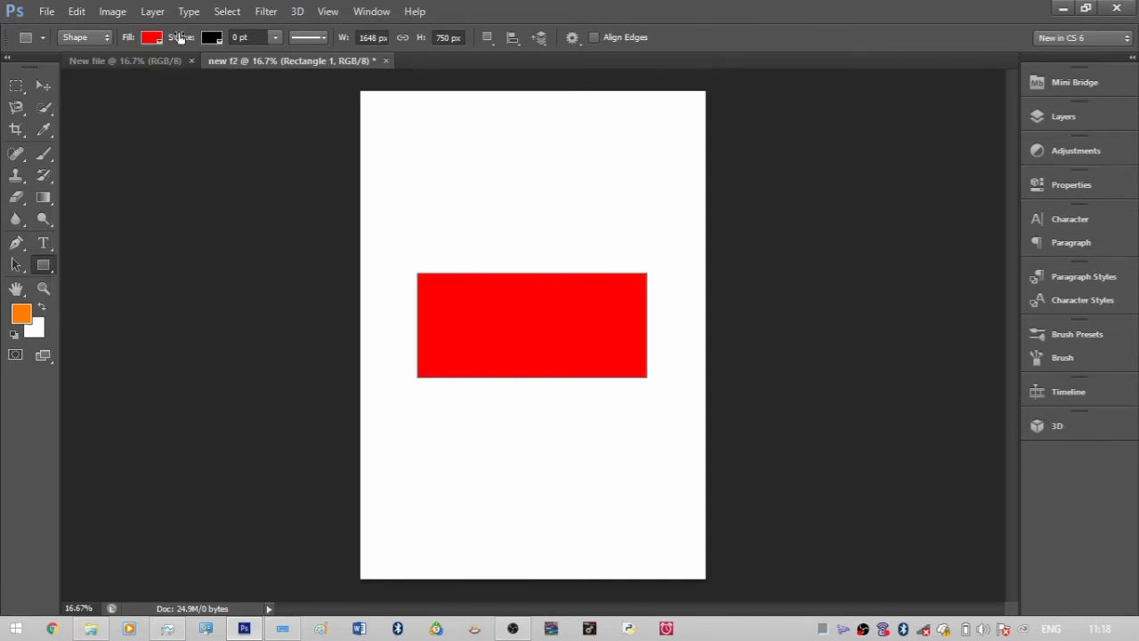
Give the rectangle a yellow stroke about 10.18 pt wide
click(274, 38)
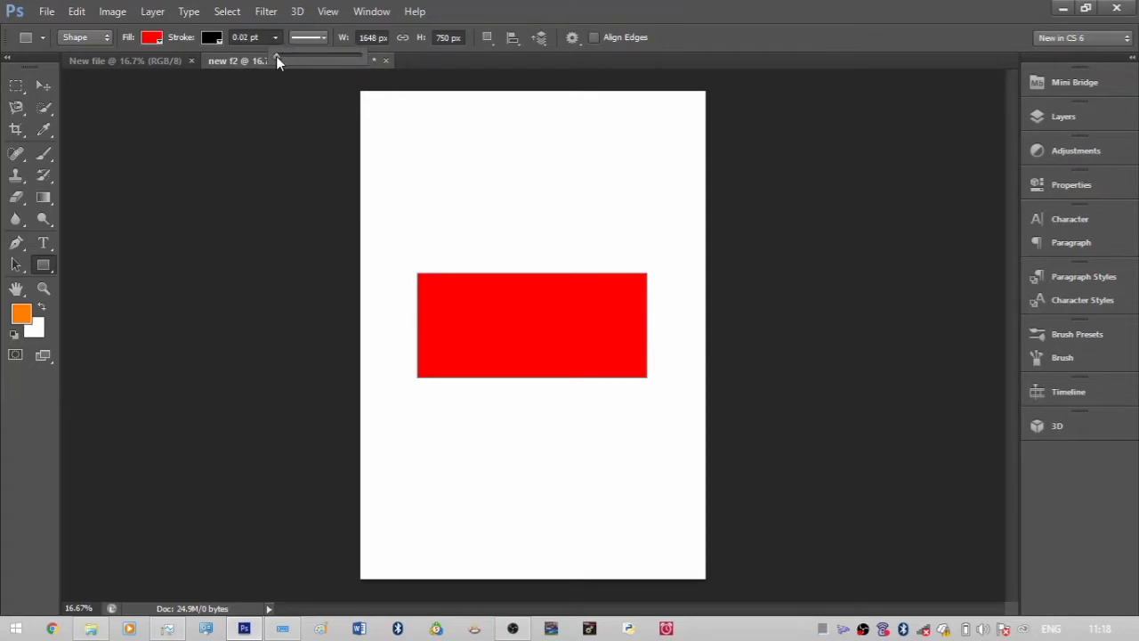
drag(276, 56, 301, 56)
click(214, 37)
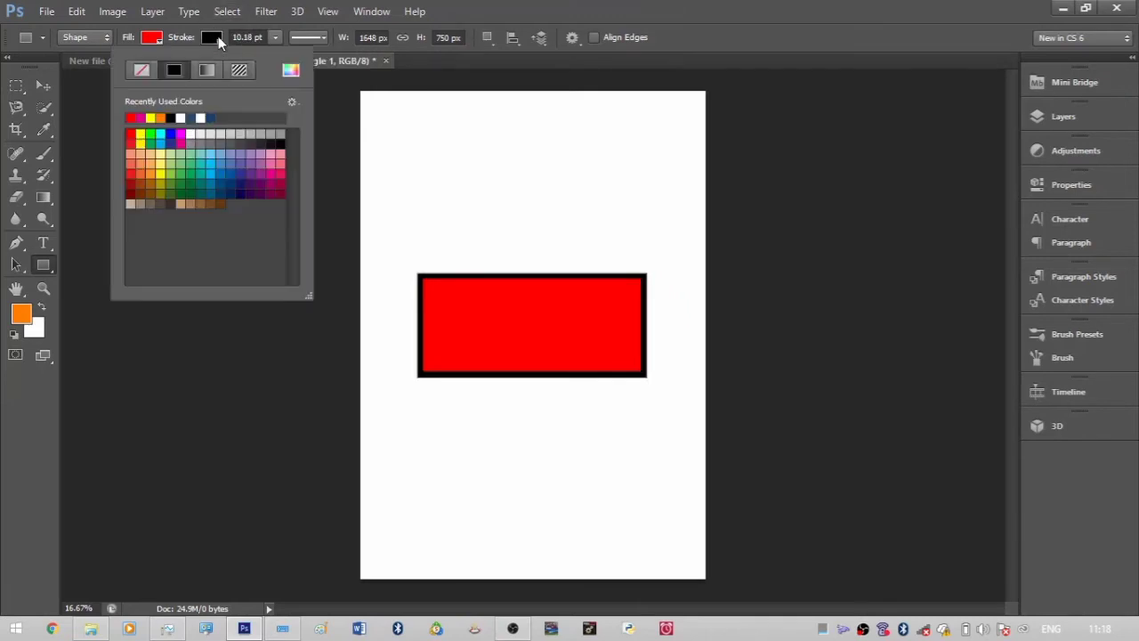
click(242, 171)
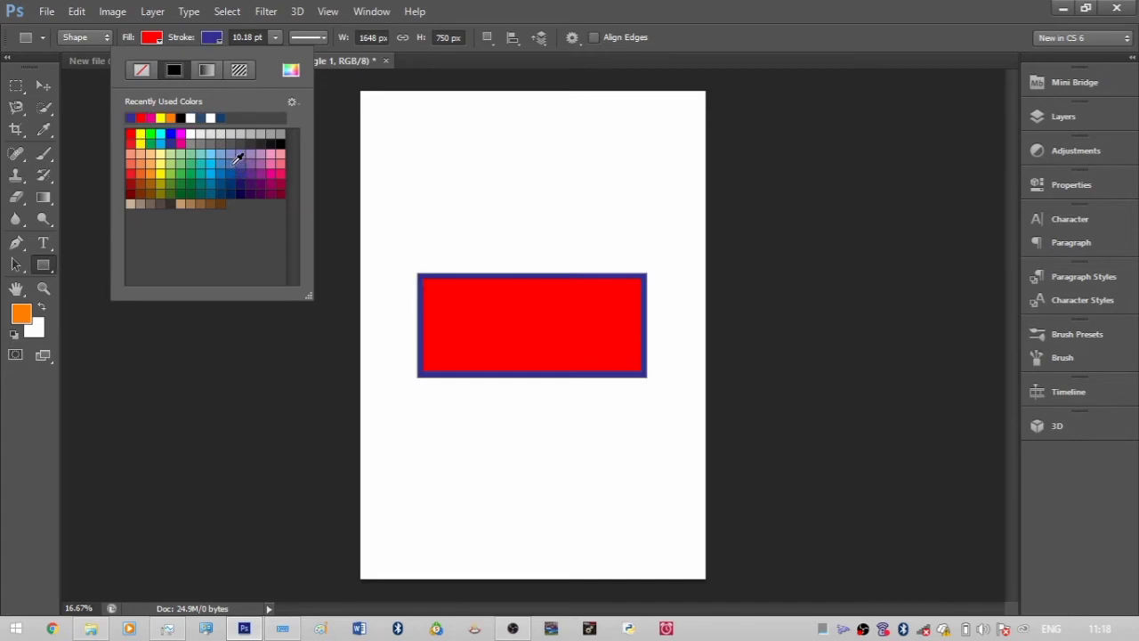
click(140, 135)
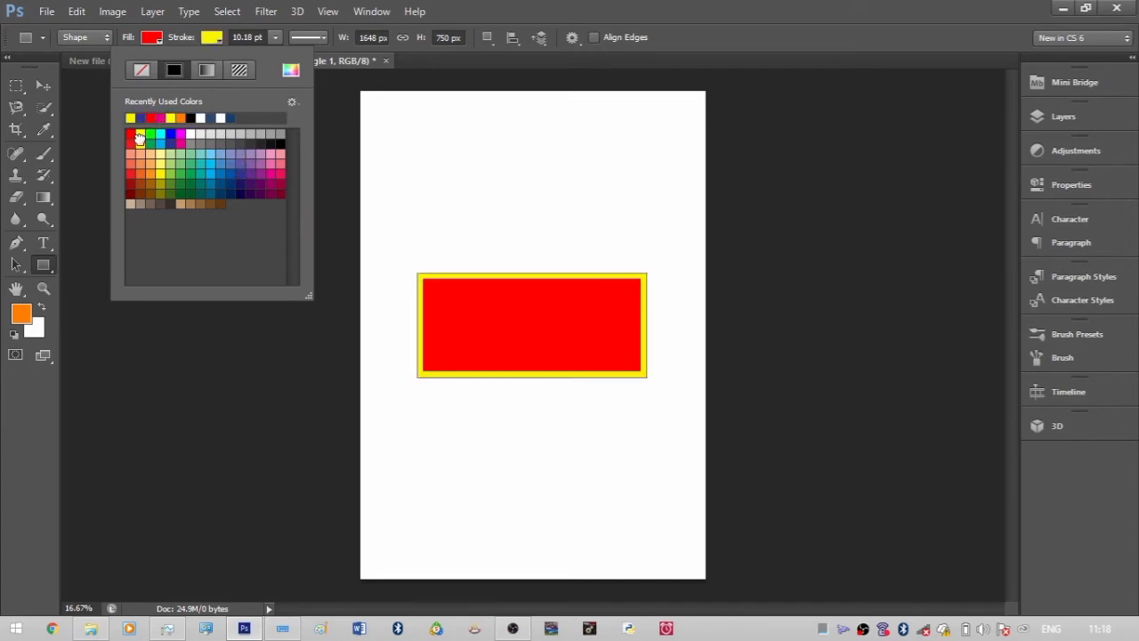
click(269, 39)
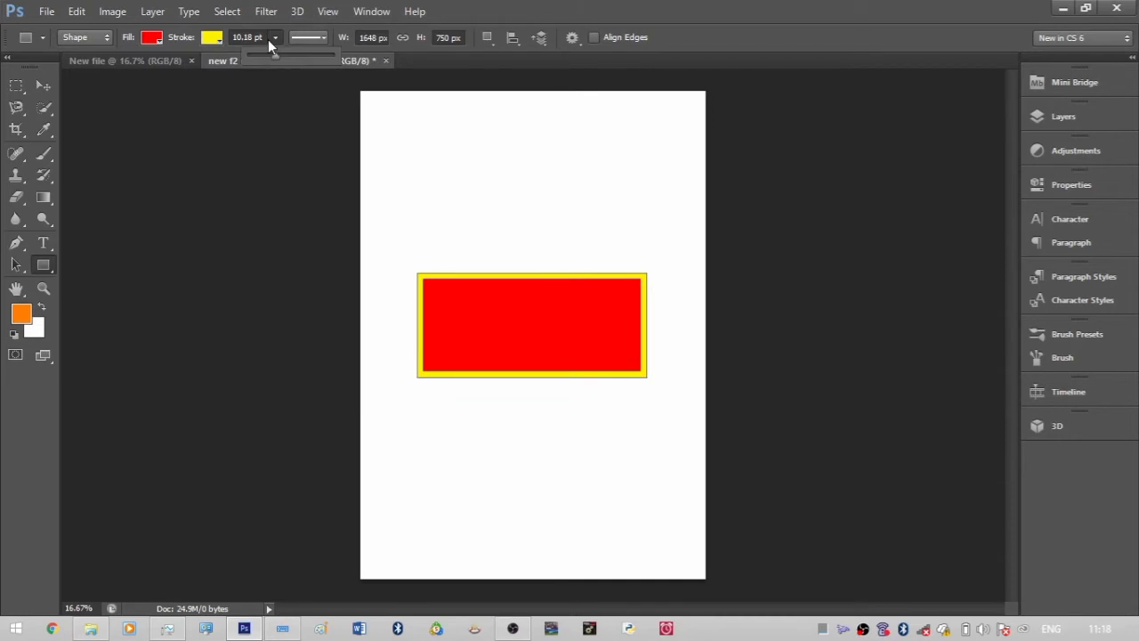
Draw a near-circular ellipse about 690 by 673 px just above the rectangle with the Ellipse tool
right_click(46, 264)
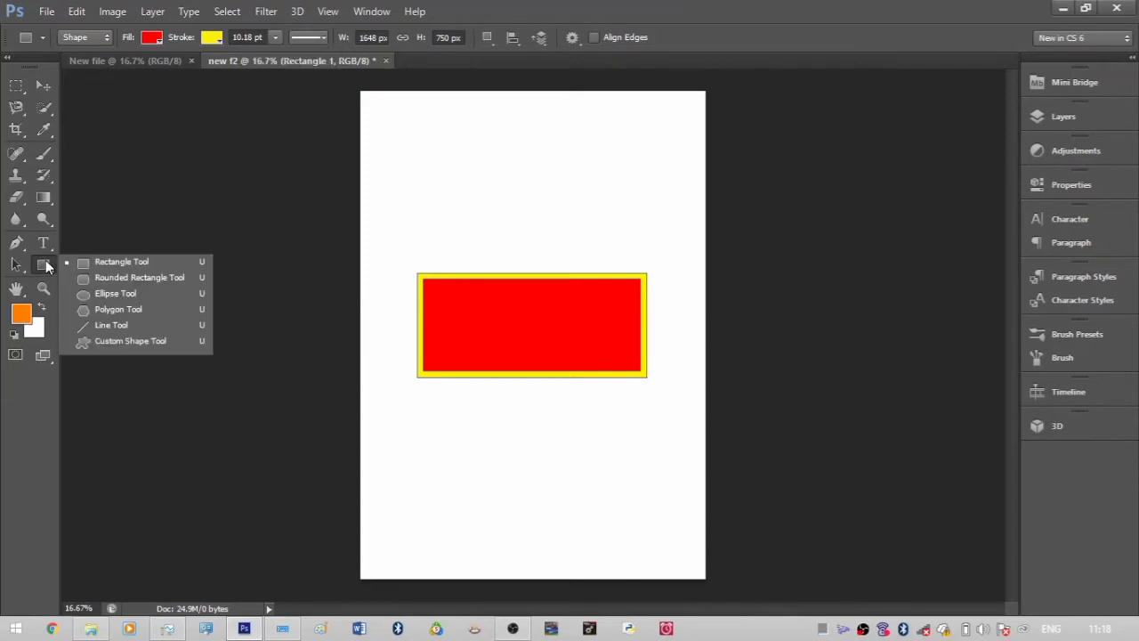
click(132, 295)
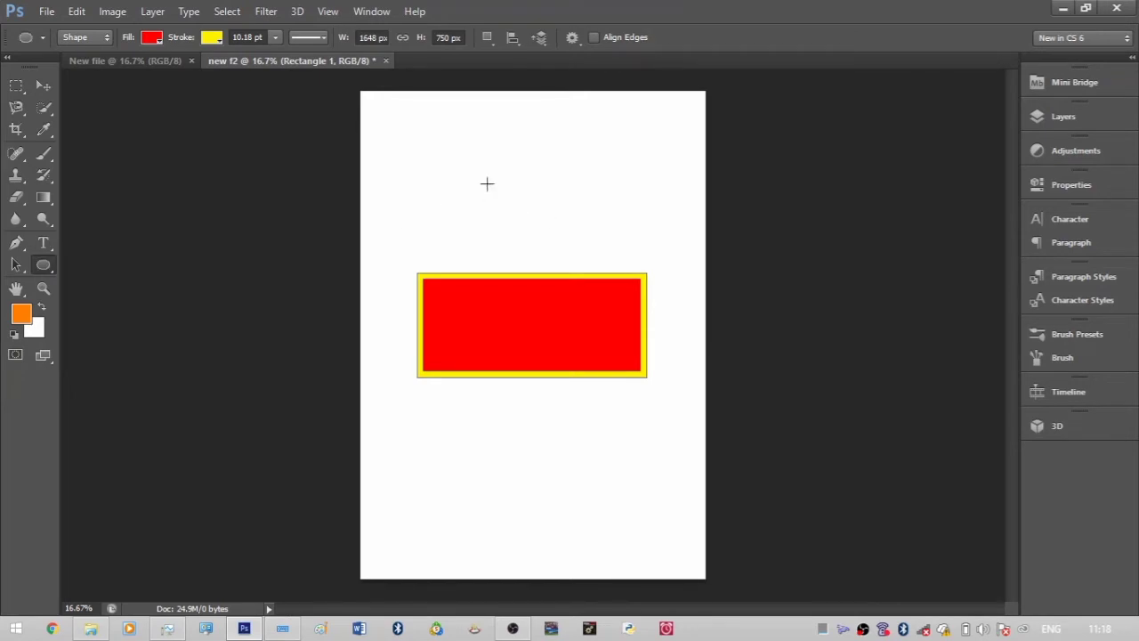
drag(473, 167, 567, 260)
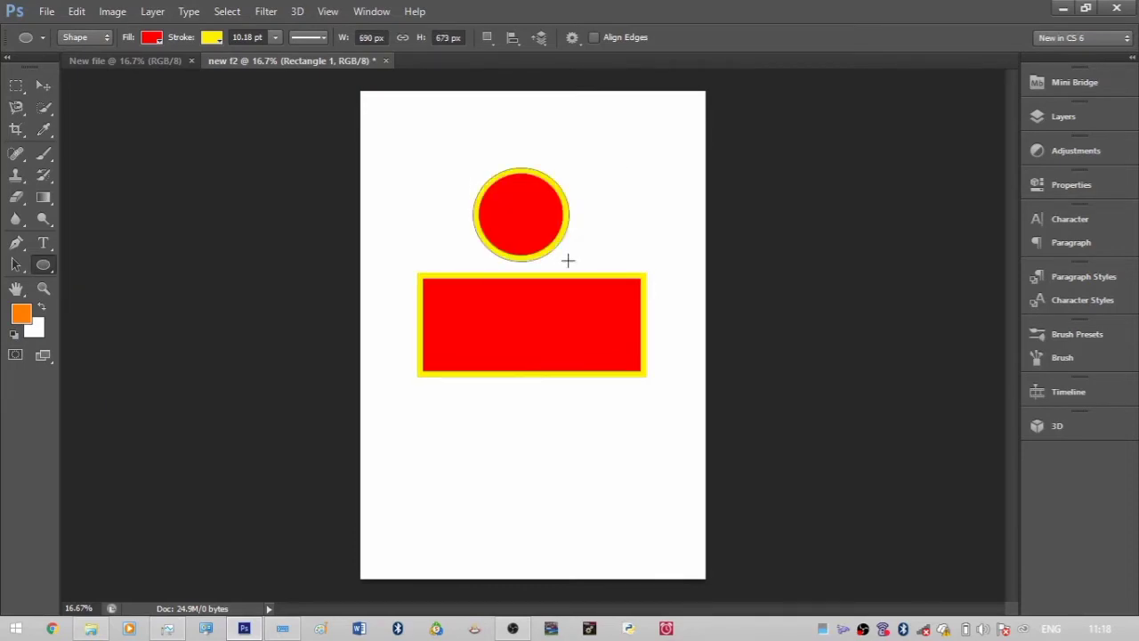
click(566, 259)
click(517, 256)
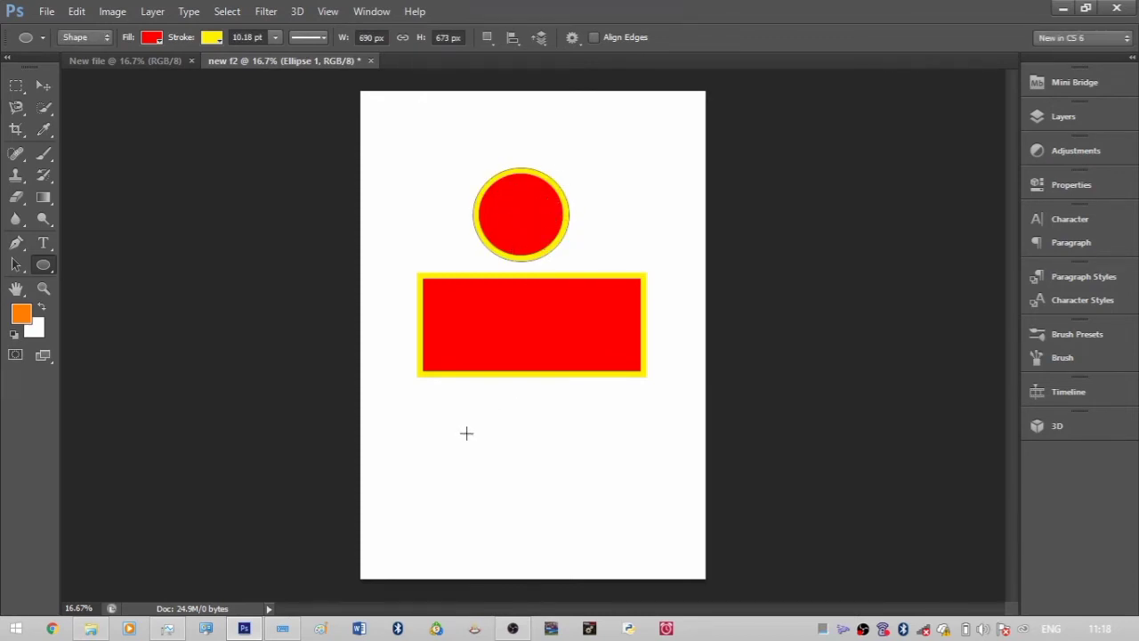
Draw a second ellipse about 882 by 871 px below the rectangle and fill it with dark blue
mouse_move(467, 433)
mouse_down()
mouse_move(549, 493)
mouse_move(587, 551)
mouse_up()
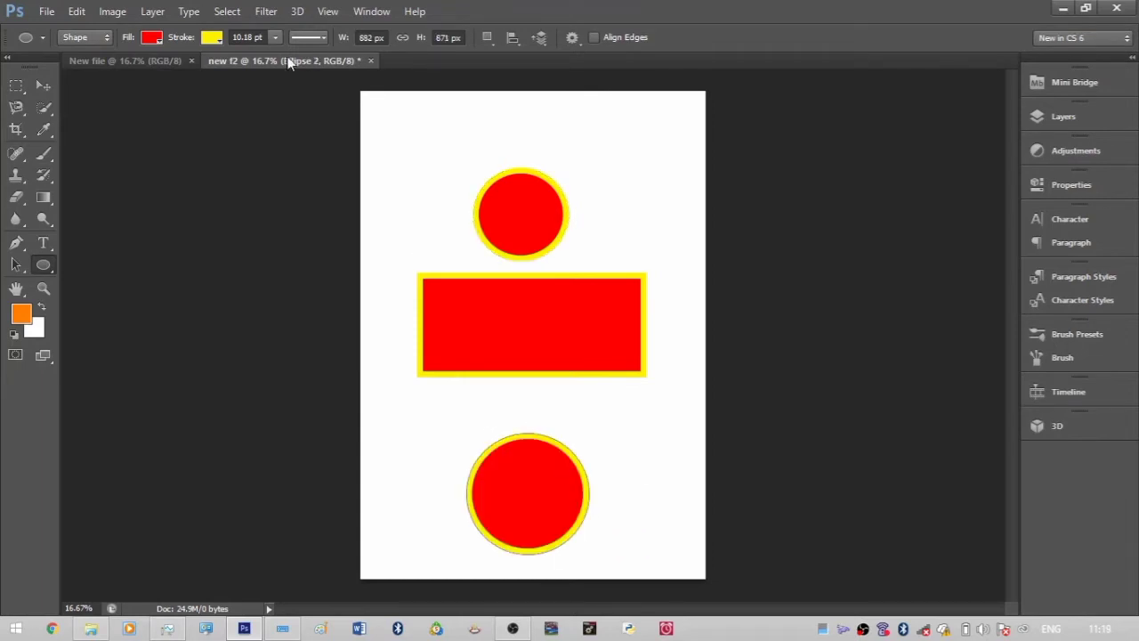
click(155, 40)
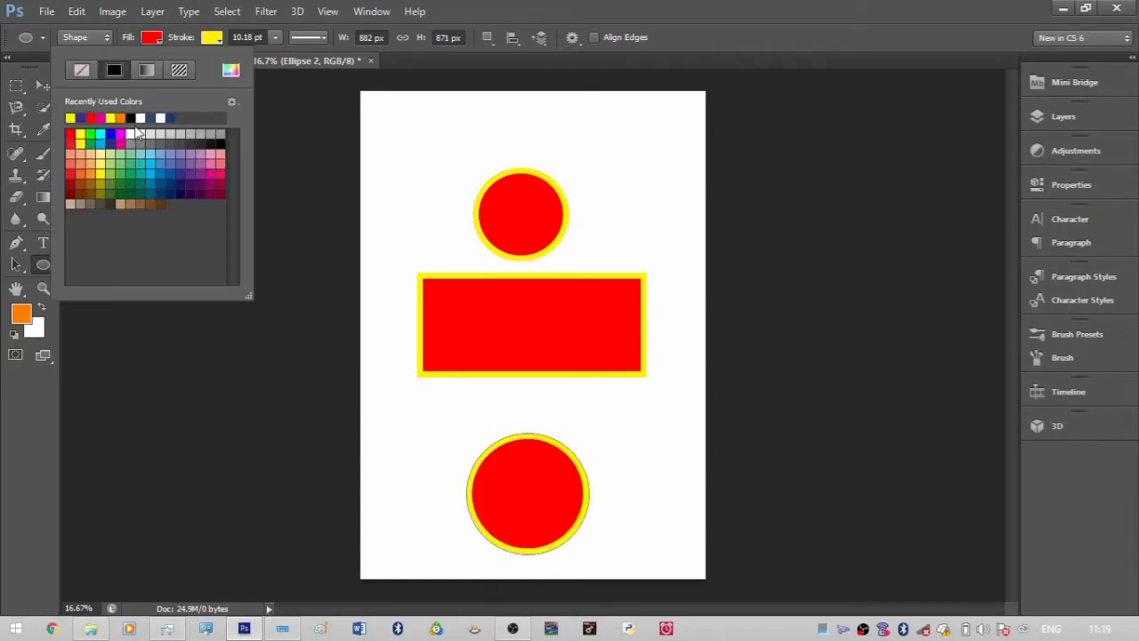
click(81, 116)
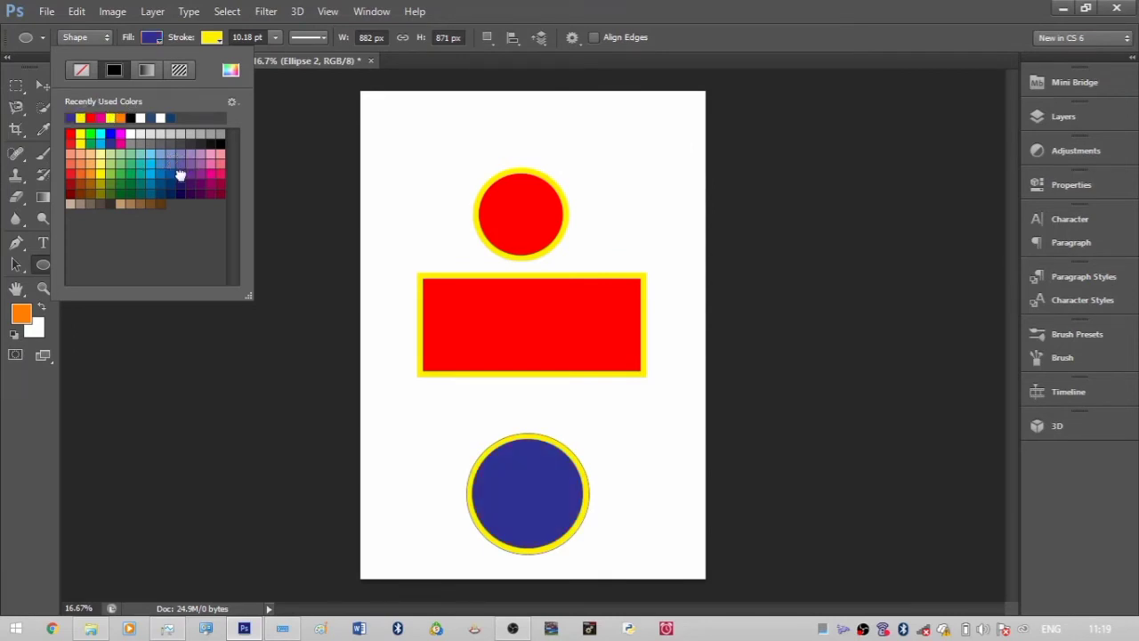
Change the stroke of the lower ellipse to medium gray after trying white and darker gray shades
click(213, 36)
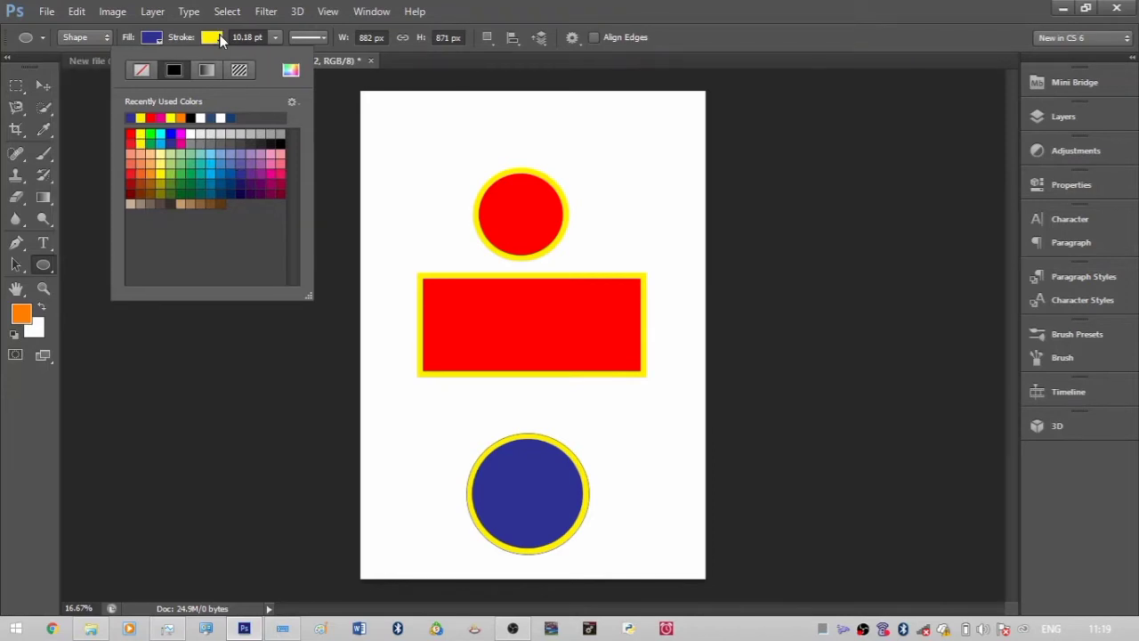
click(189, 133)
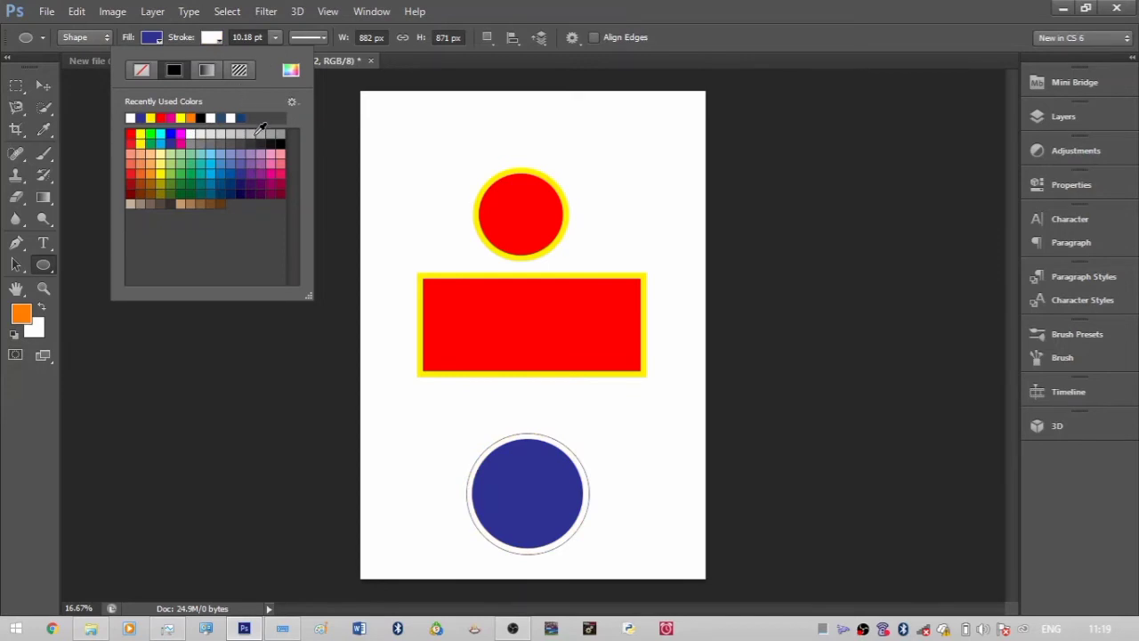
click(240, 133)
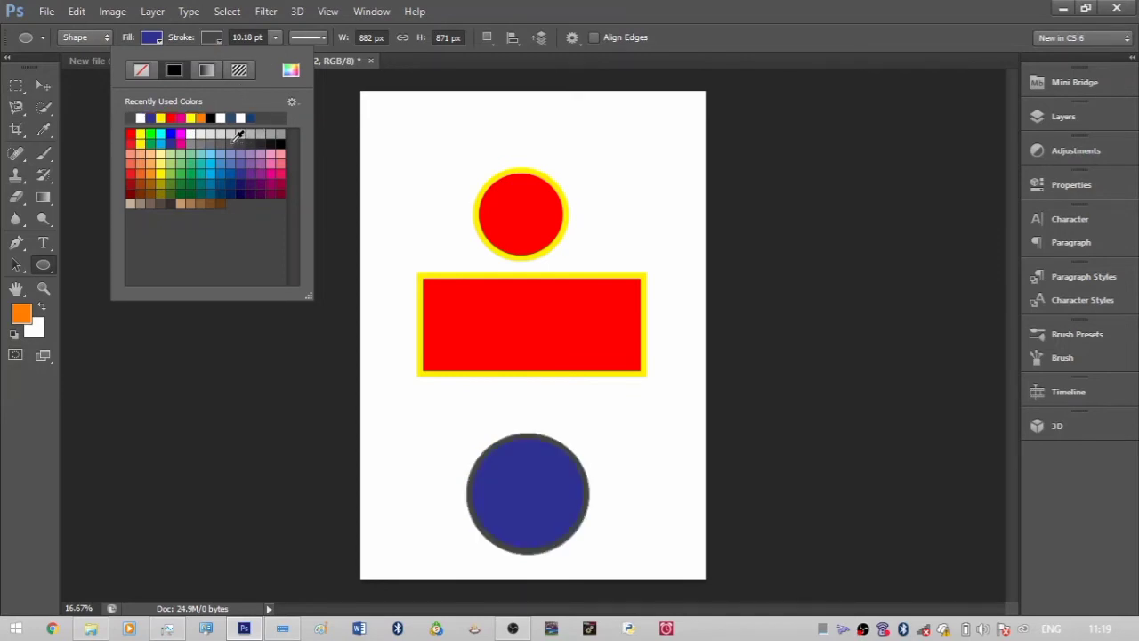
click(230, 134)
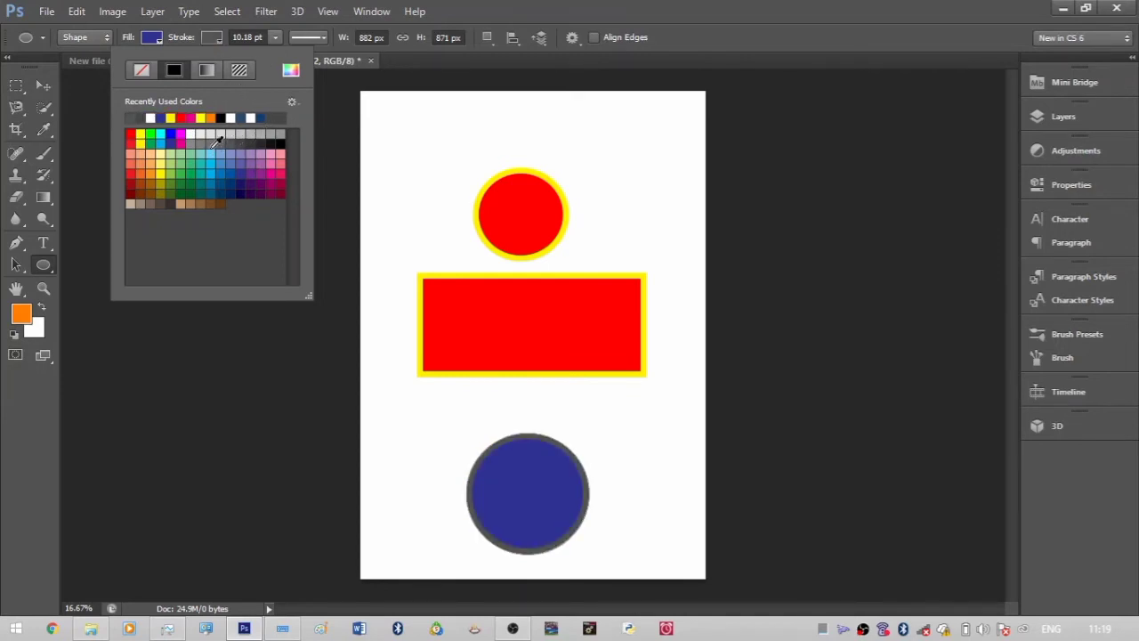
click(212, 143)
click(526, 7)
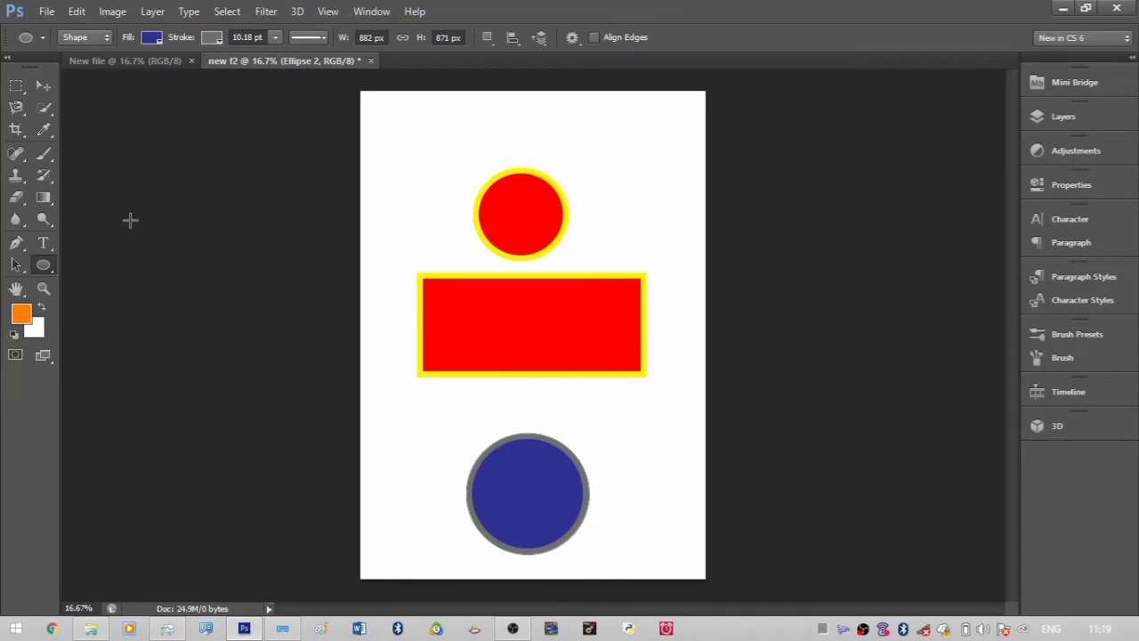
Draw a Cat custom shape about 486 by 799 px beside the blue circle, below the rectangle's right end
click(45, 265)
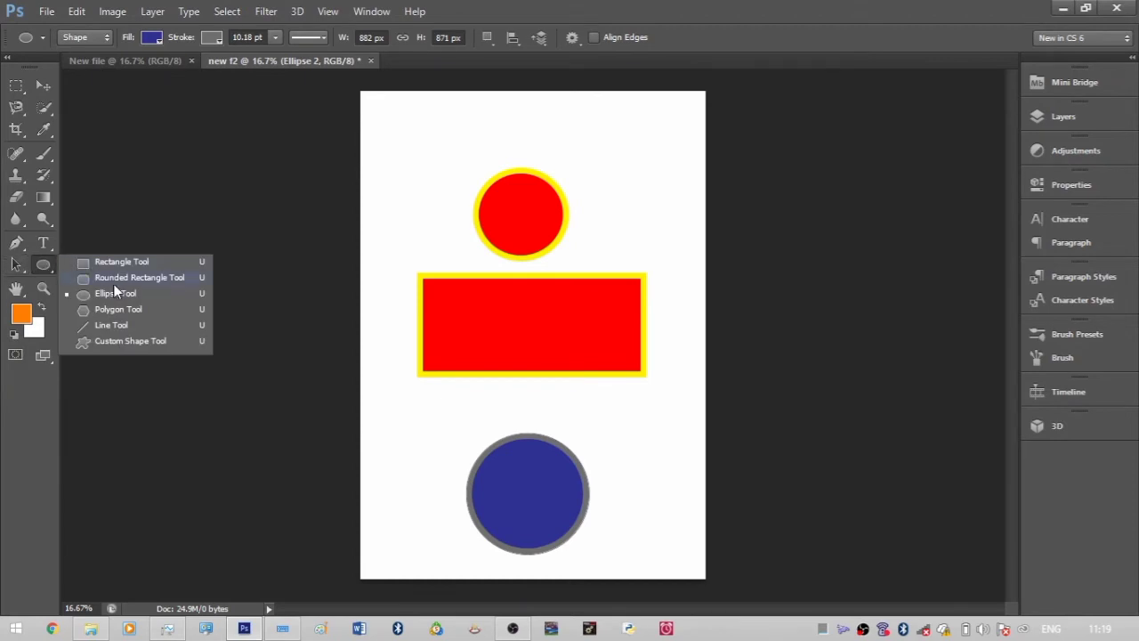
click(126, 339)
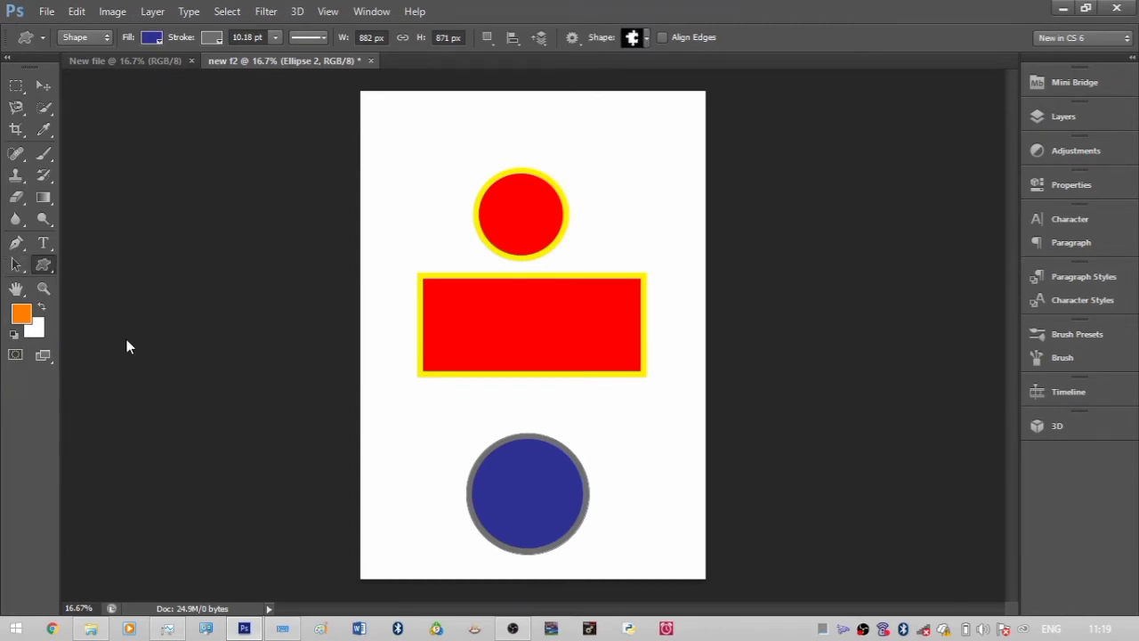
click(647, 39)
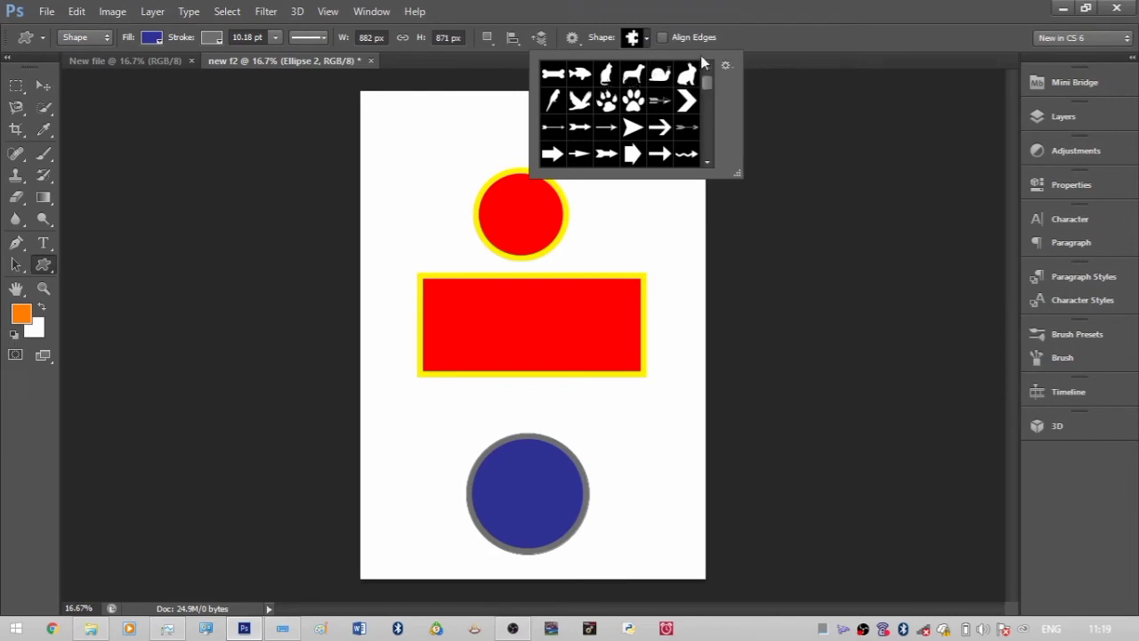
click(605, 76)
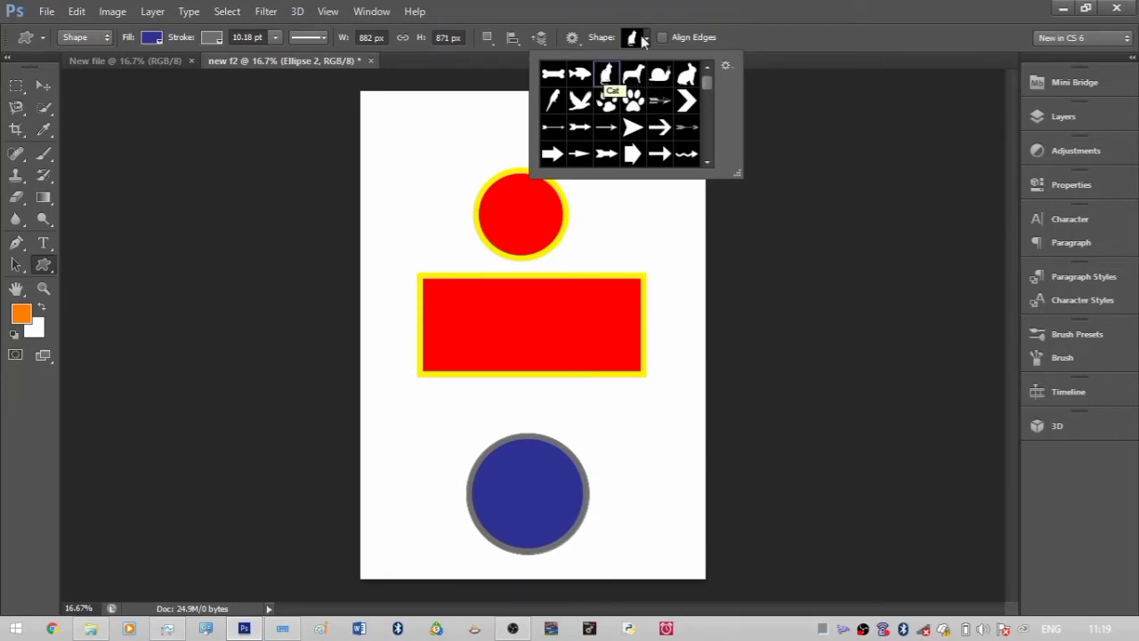
key(Return)
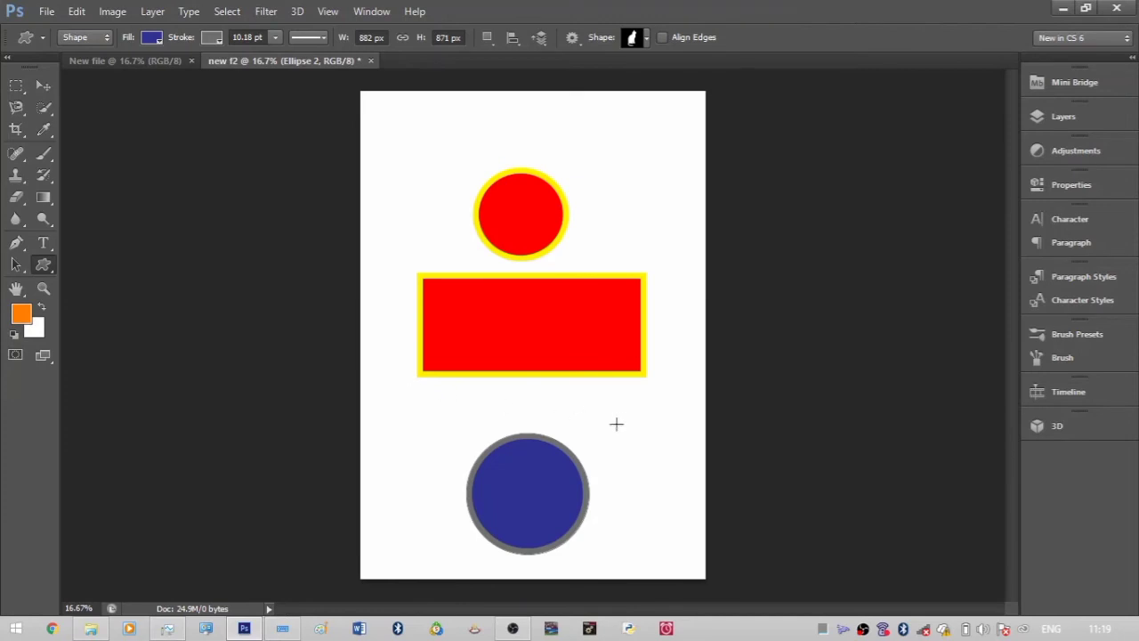
drag(597, 389, 664, 501)
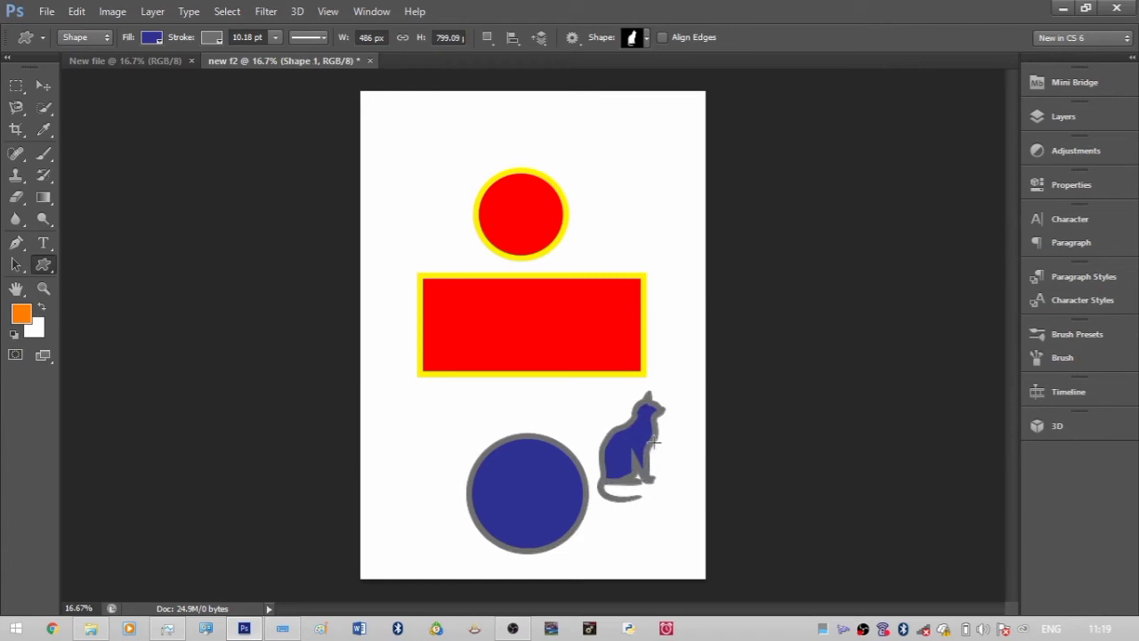
Reduce the cat shape's stroke width to 0 pt and fill the shape with black
click(275, 38)
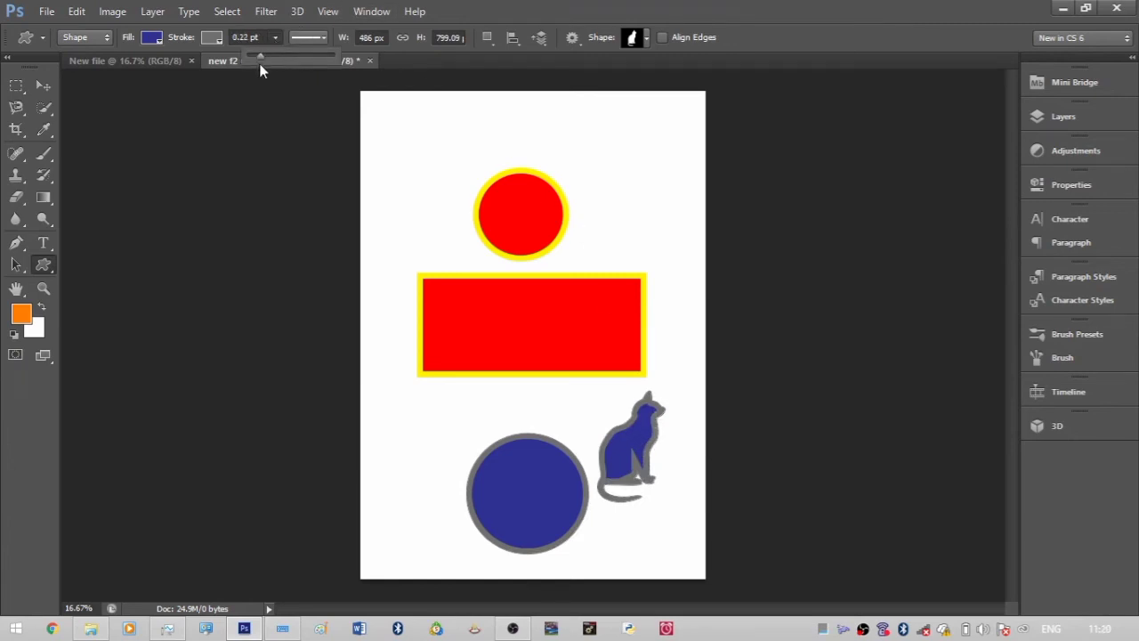
drag(260, 64, 232, 68)
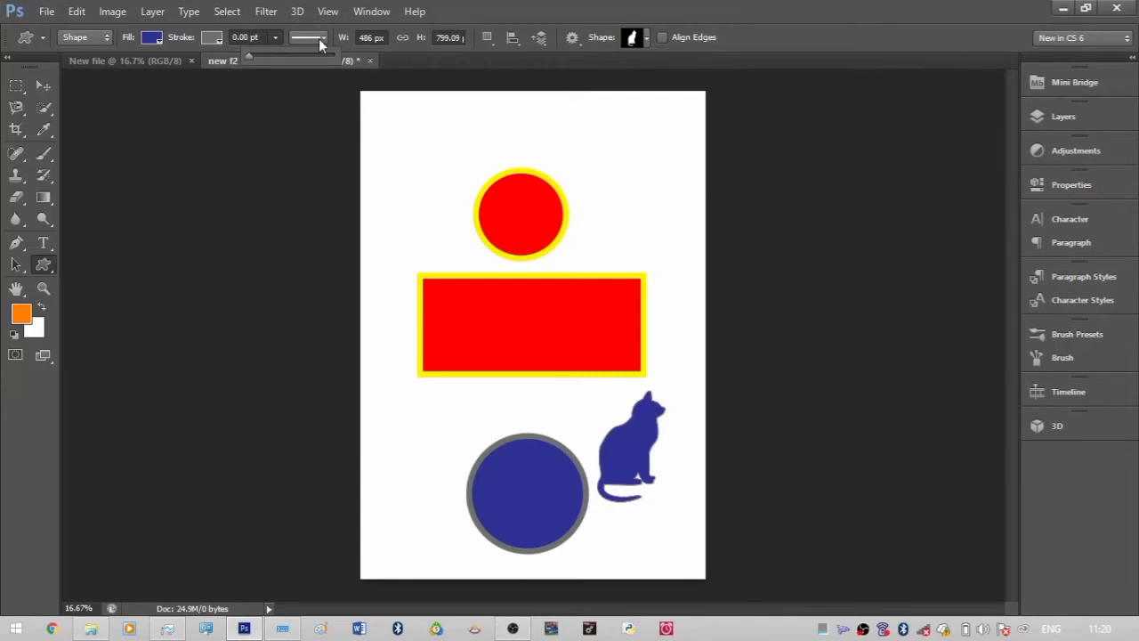
click(153, 39)
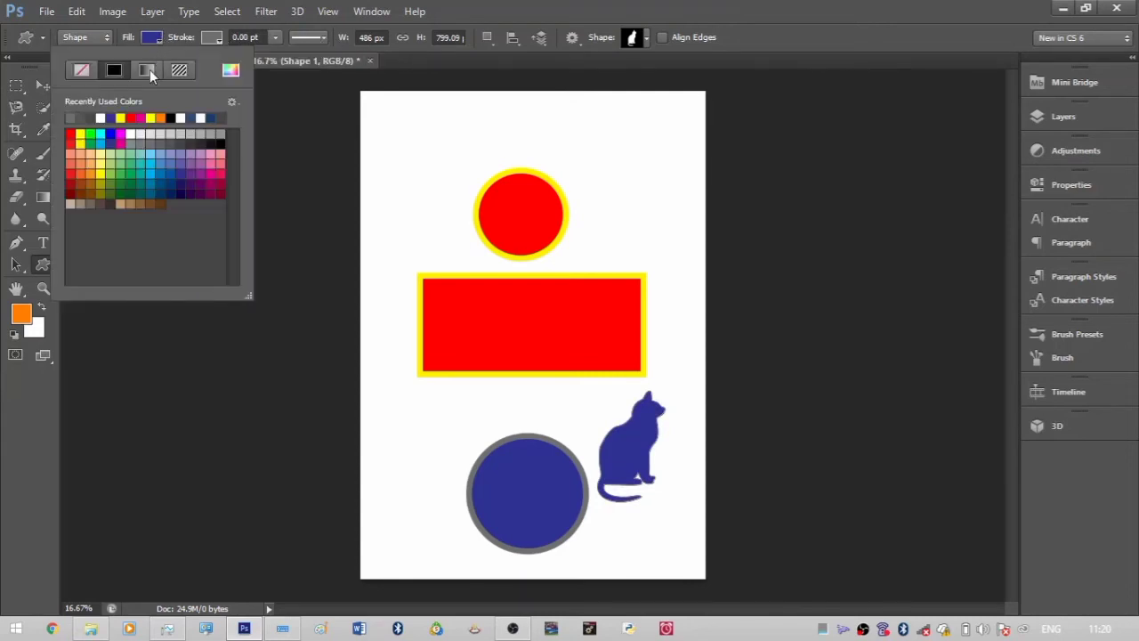
click(220, 144)
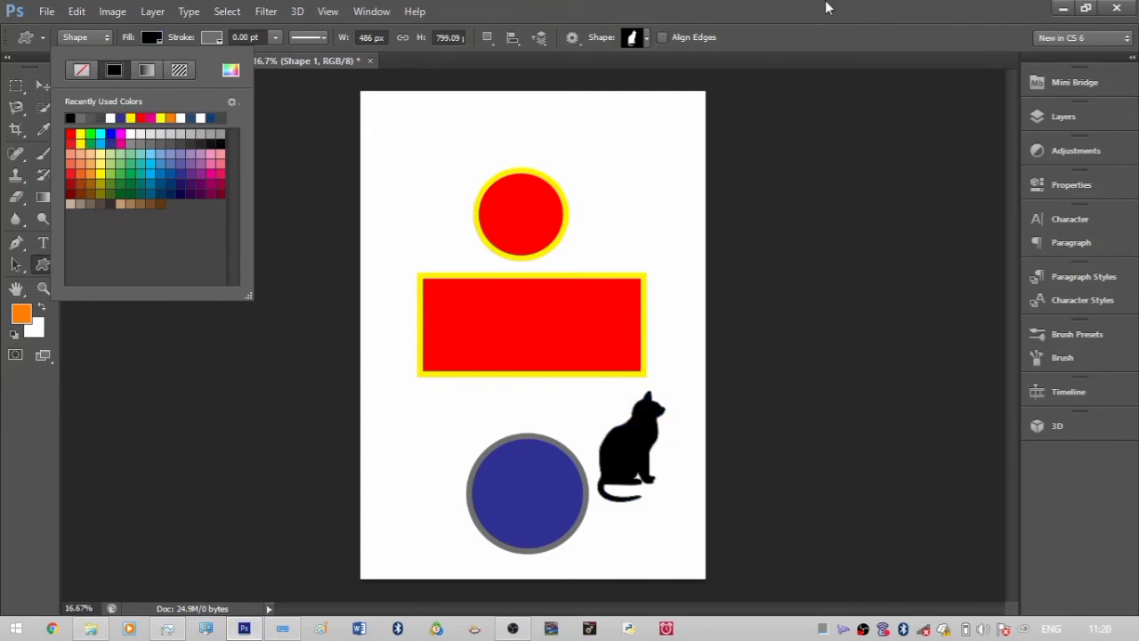
click(863, 3)
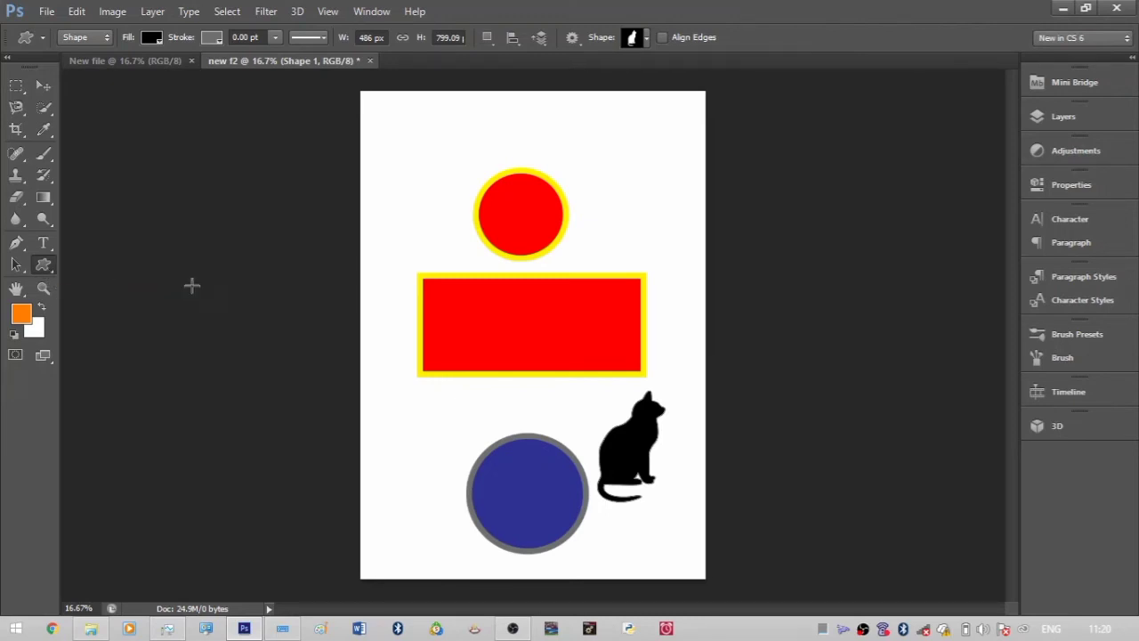
Draw a seven-sided polygon about 569 by 563 px above the rectangle, beside the upper right of the red circle
click(44, 264)
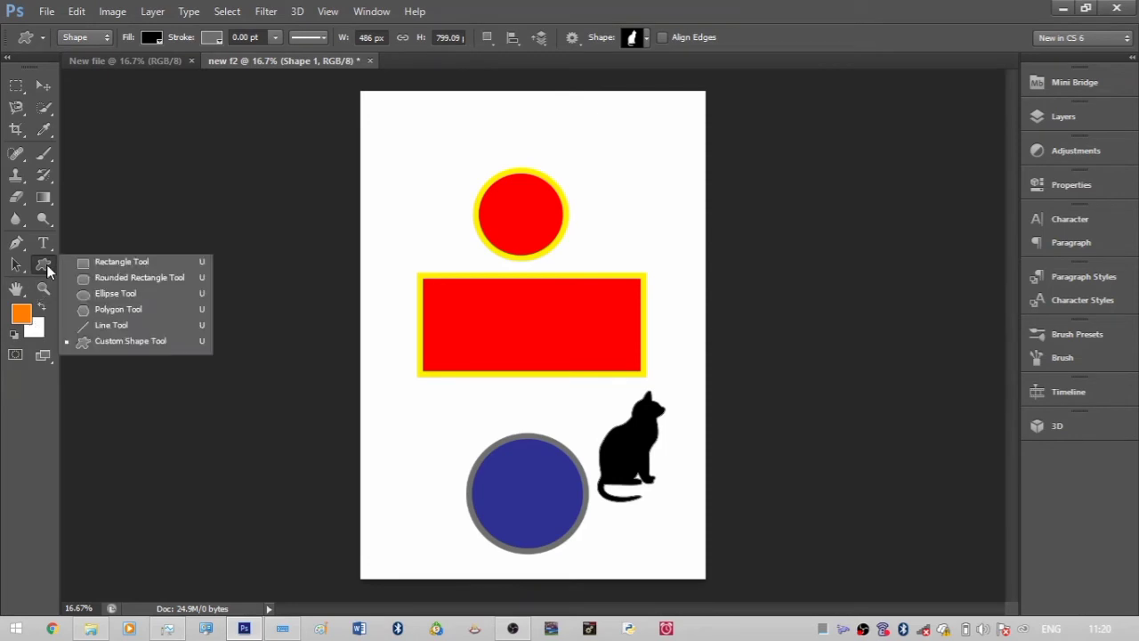
click(125, 309)
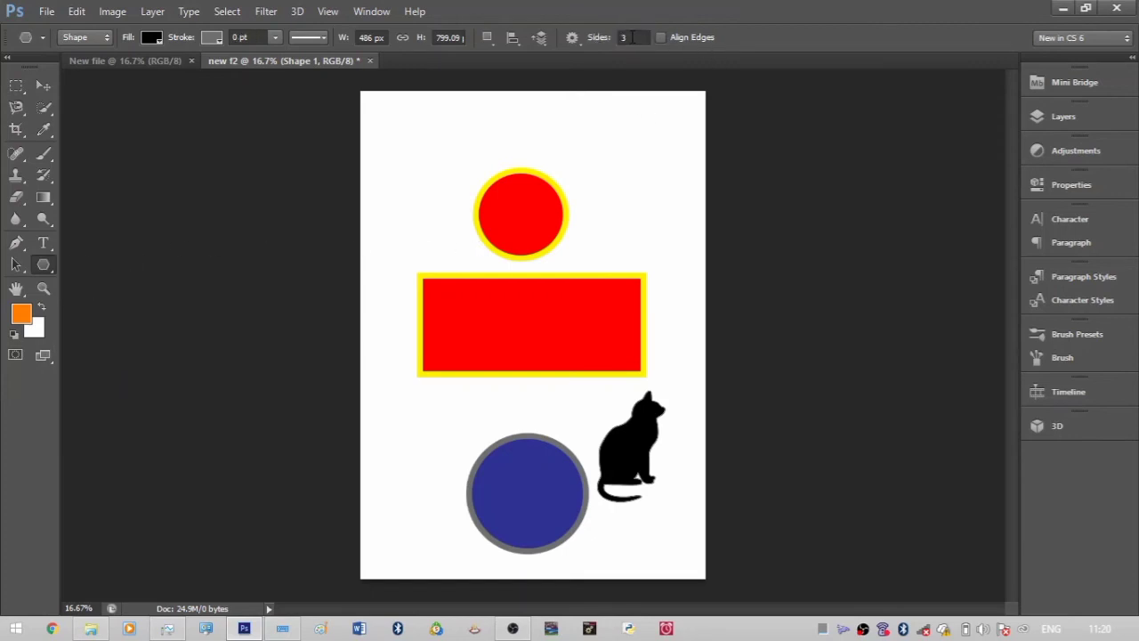
click(632, 36)
key(BackSpace)
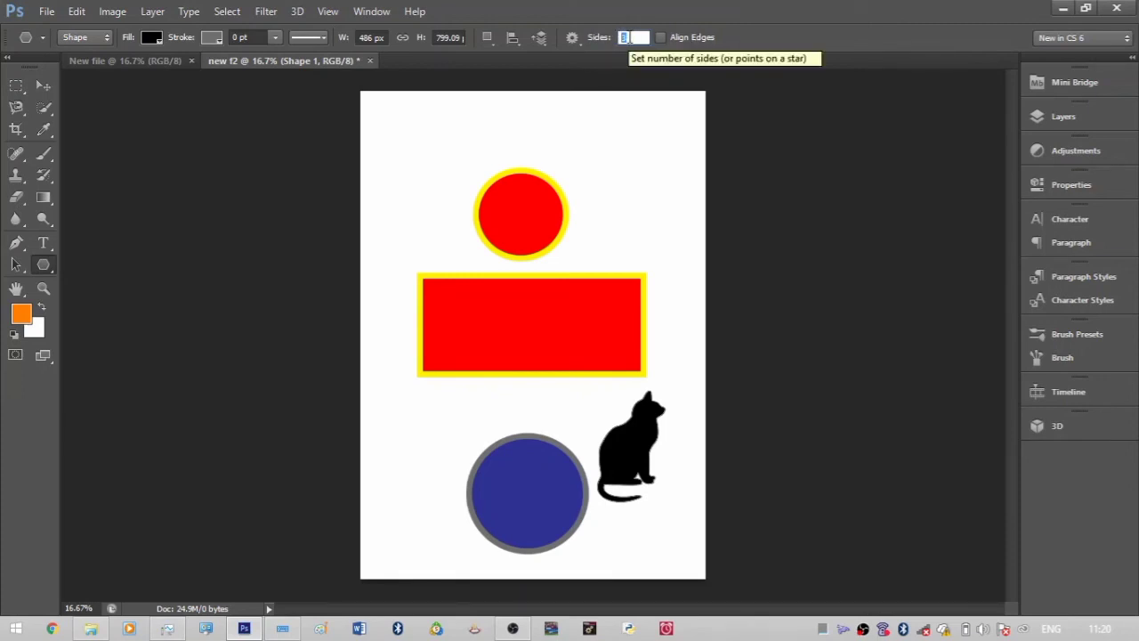
text(7)
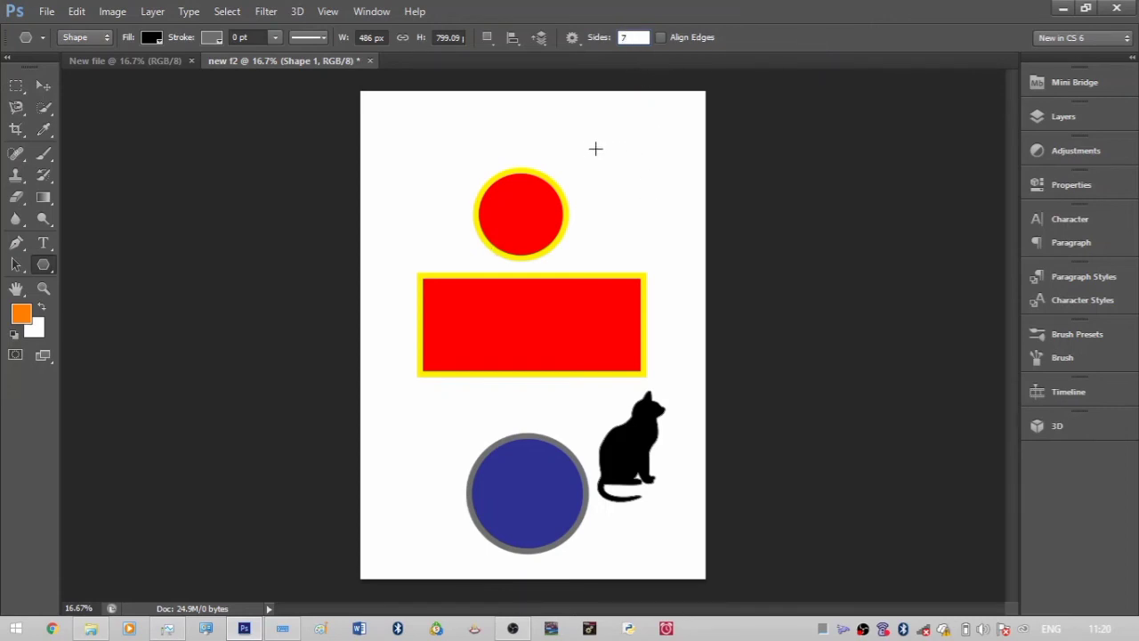
drag(586, 148, 620, 171)
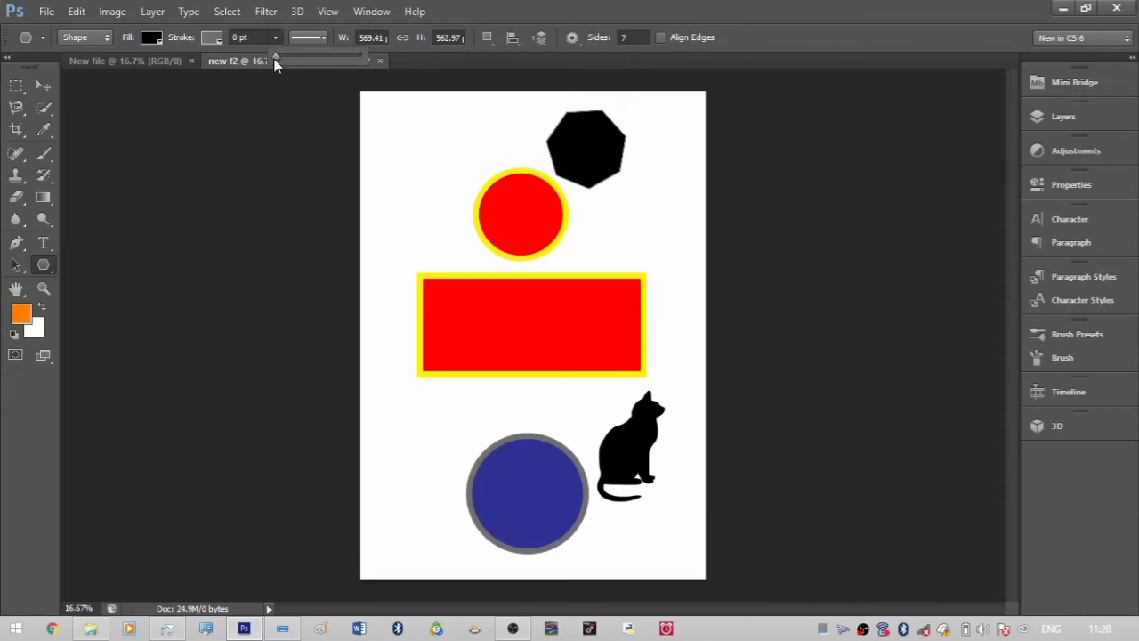
Set the polygon's stroke width to about 7.23 pt and fill the shape with yellow
drag(274, 55, 303, 57)
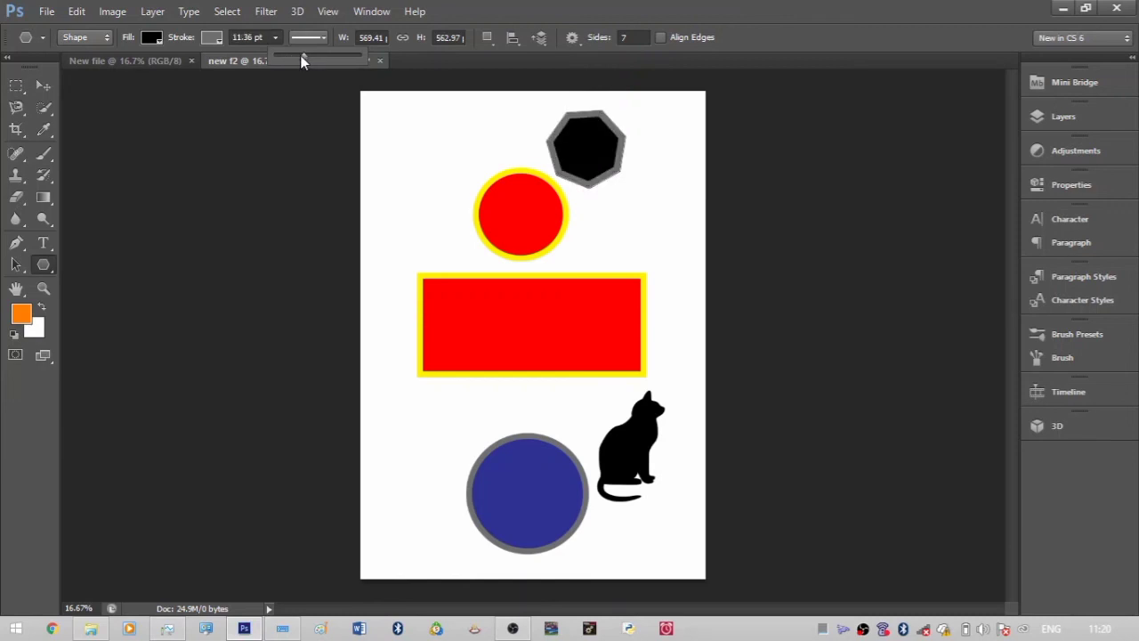
click(298, 55)
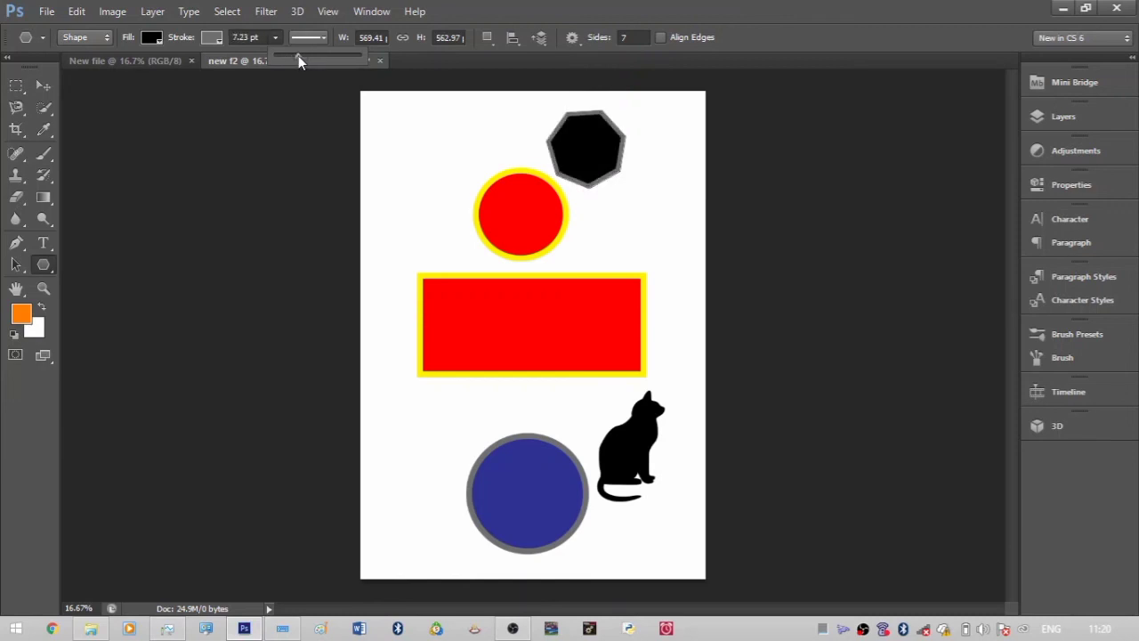
click(153, 36)
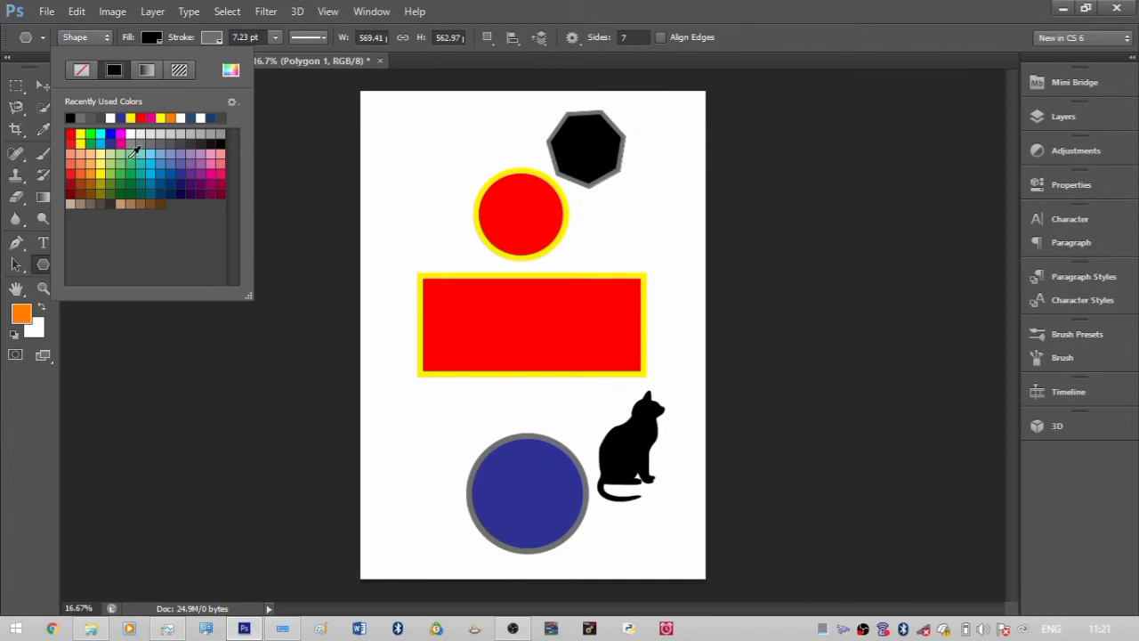
click(131, 117)
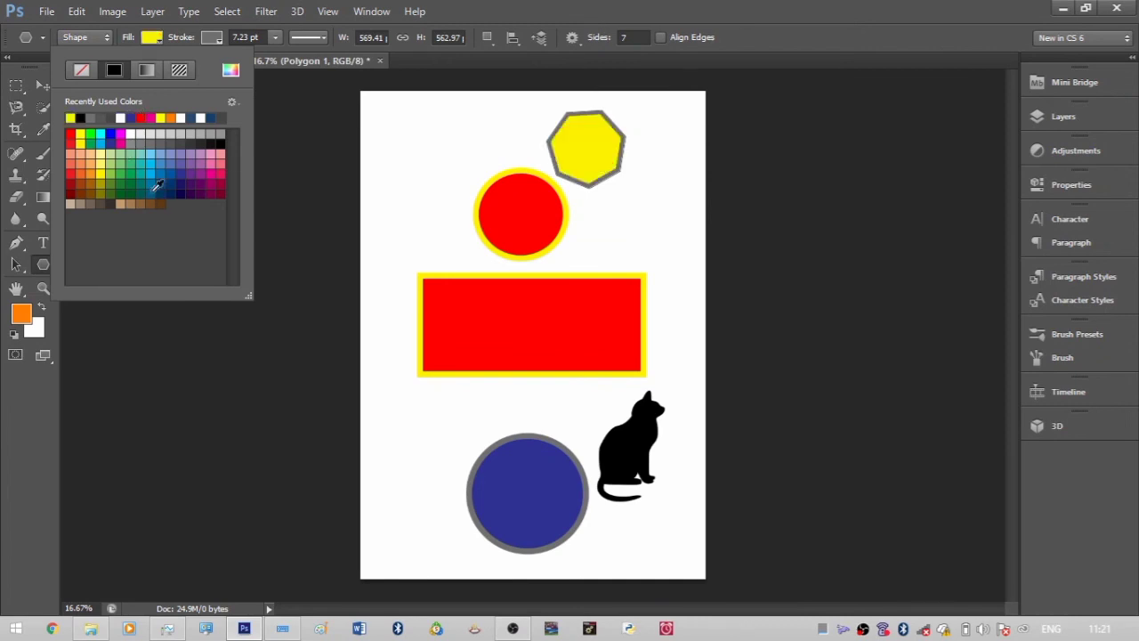
click(725, 7)
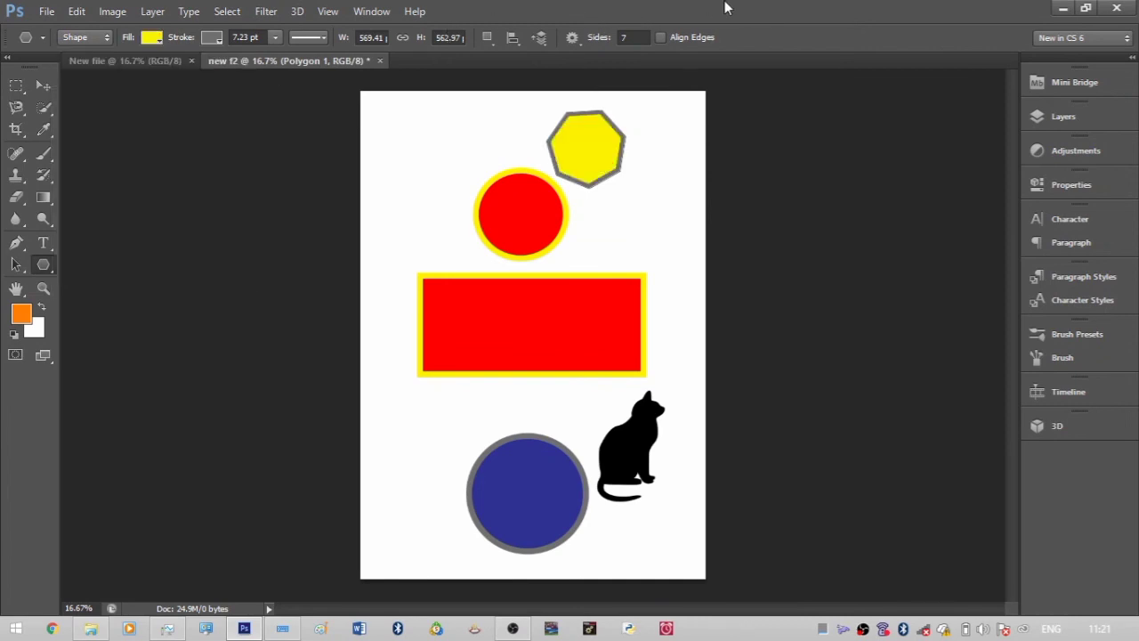